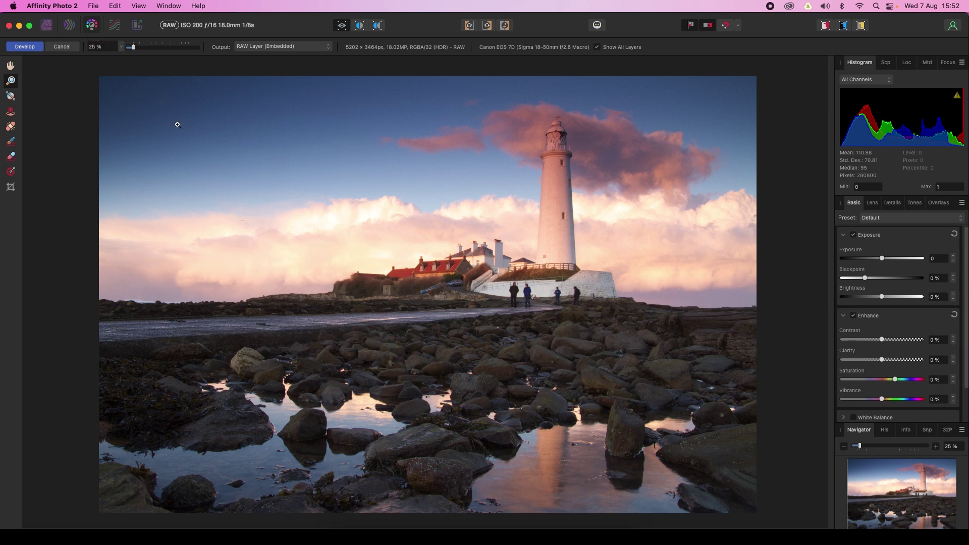
# Step: Zoom in close on the lighthouse edge to inspect the fringing, then fit the whole photo back in view
pyautogui.click(573, 194)
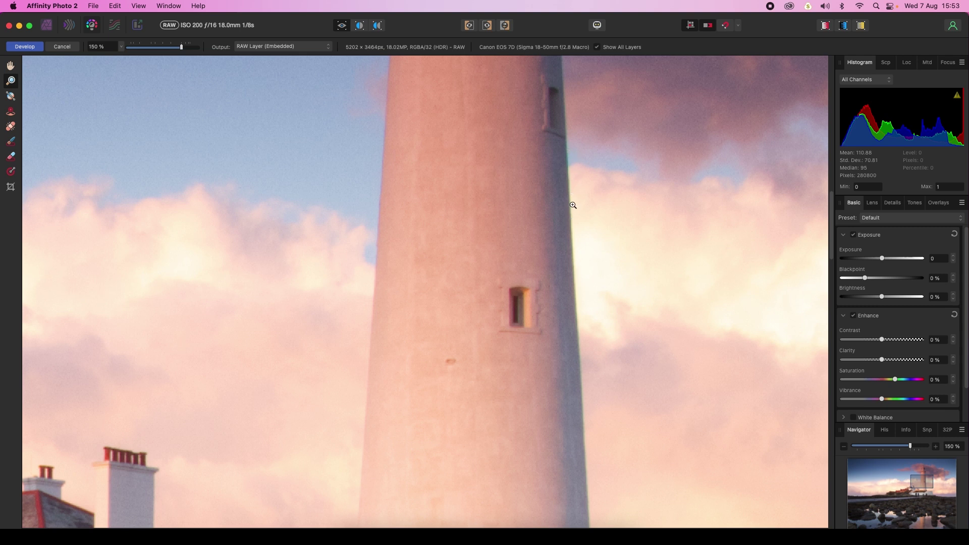
pyautogui.click(571, 158)
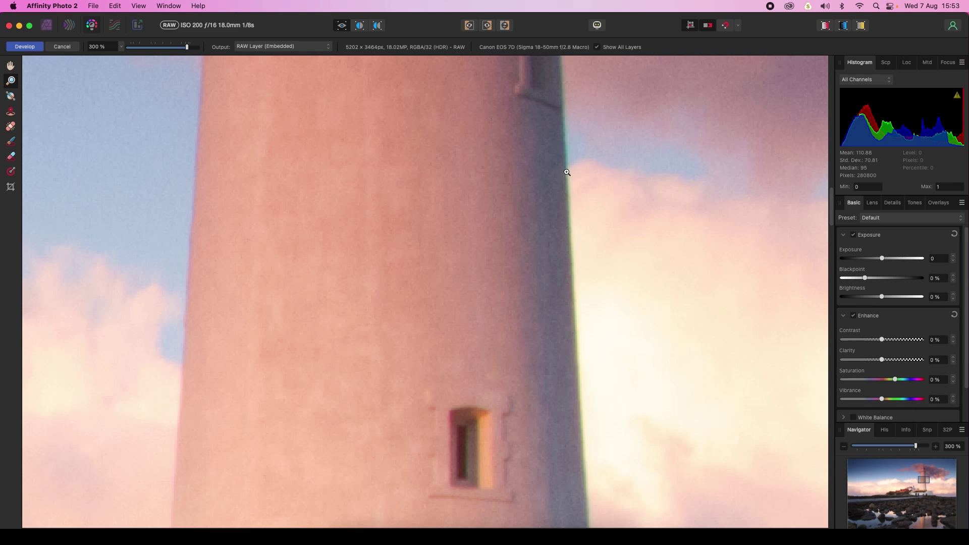
pyautogui.click(567, 172)
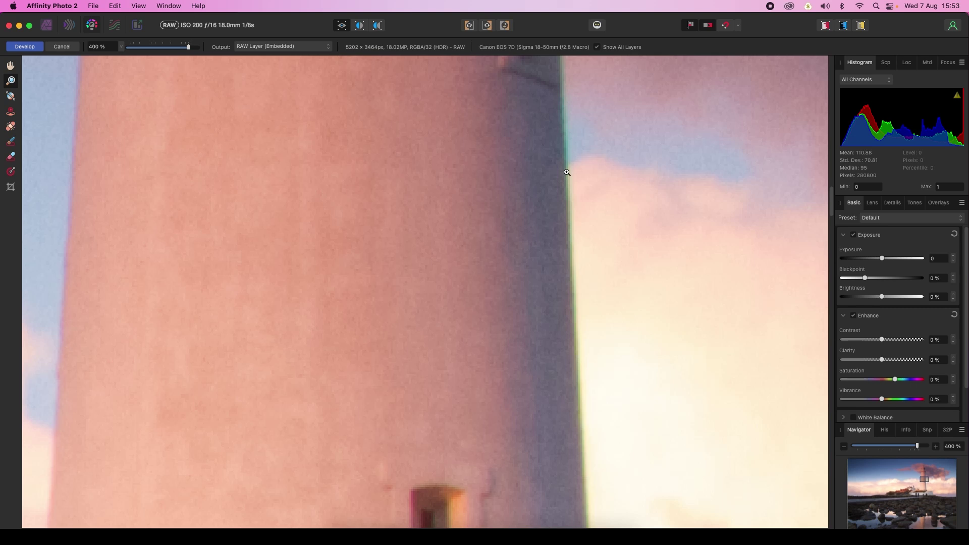
pyautogui.press('super+0')
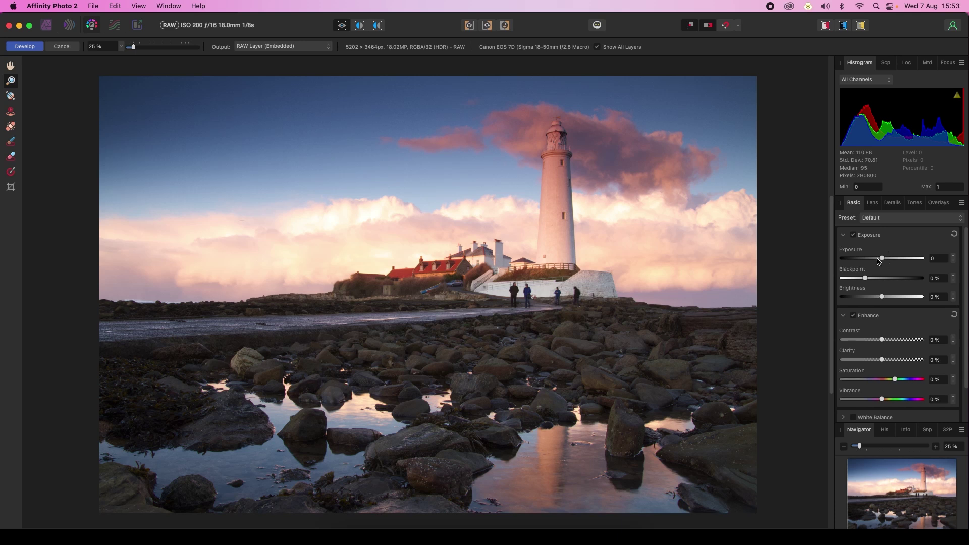
# Step: Enable Defringe in the Lens settings (Hue 270°, Radius 30 px, Threshold 95%) and zoom in on the lighthouse
pyautogui.click(871, 207)
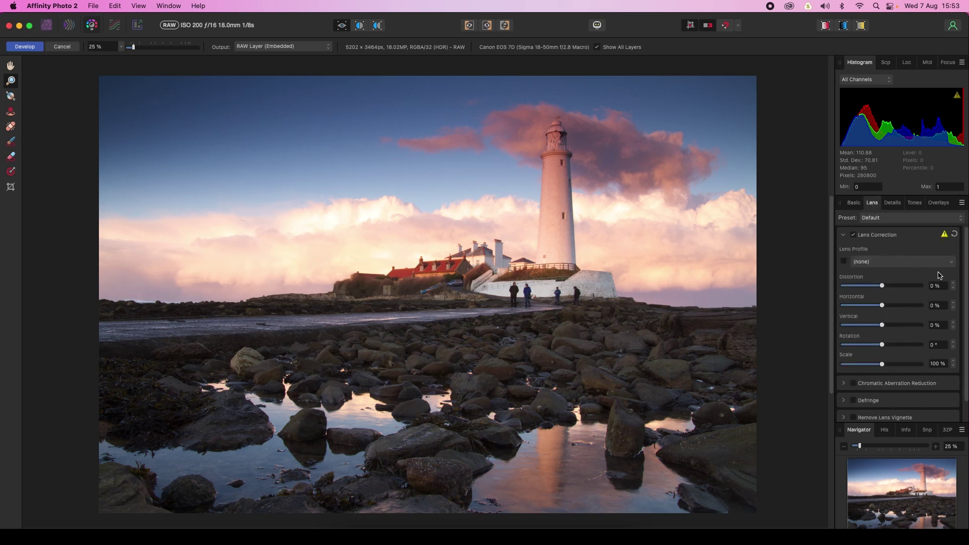
pyautogui.scroll(-2, 856, 373)
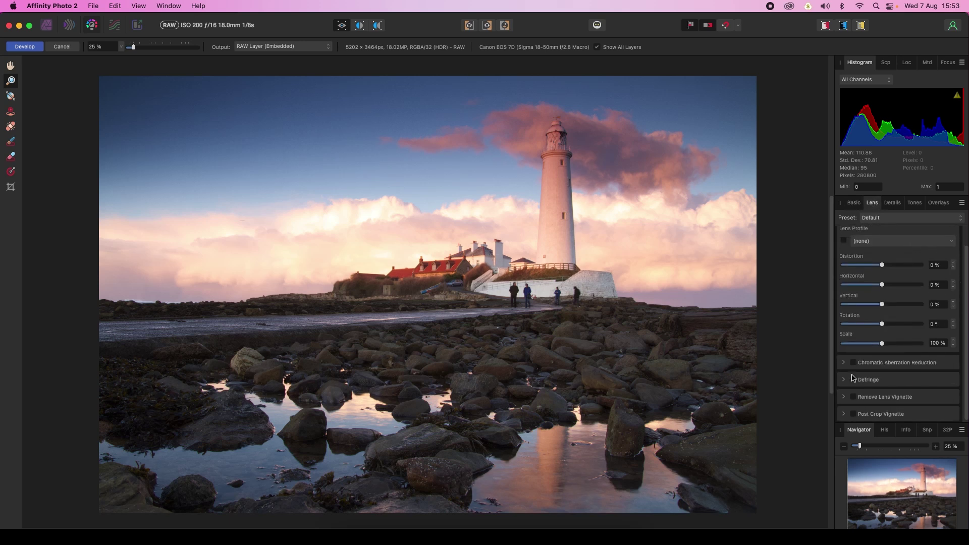
pyautogui.click(856, 384)
pyautogui.scroll(-5, 856, 384)
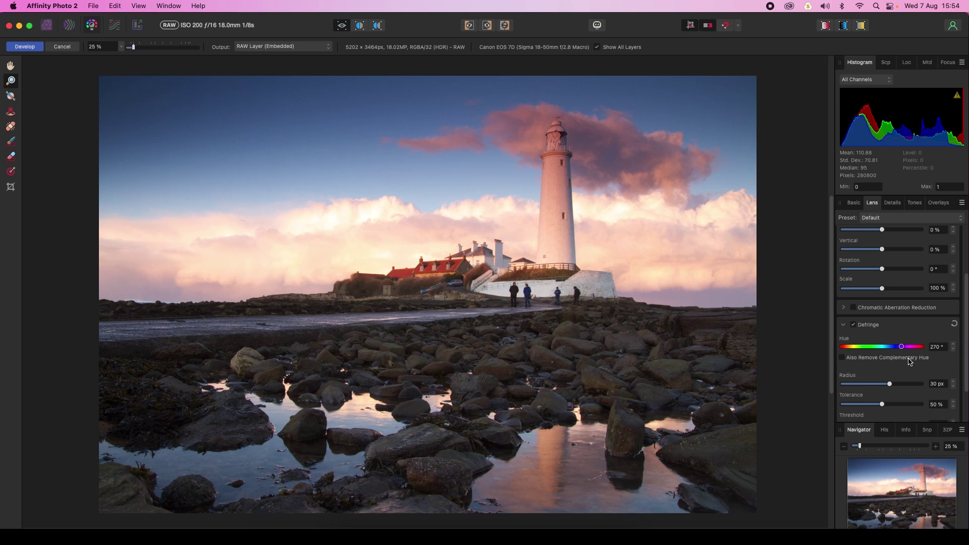
pyautogui.press('super+equal')
pyautogui.press('super+equal')
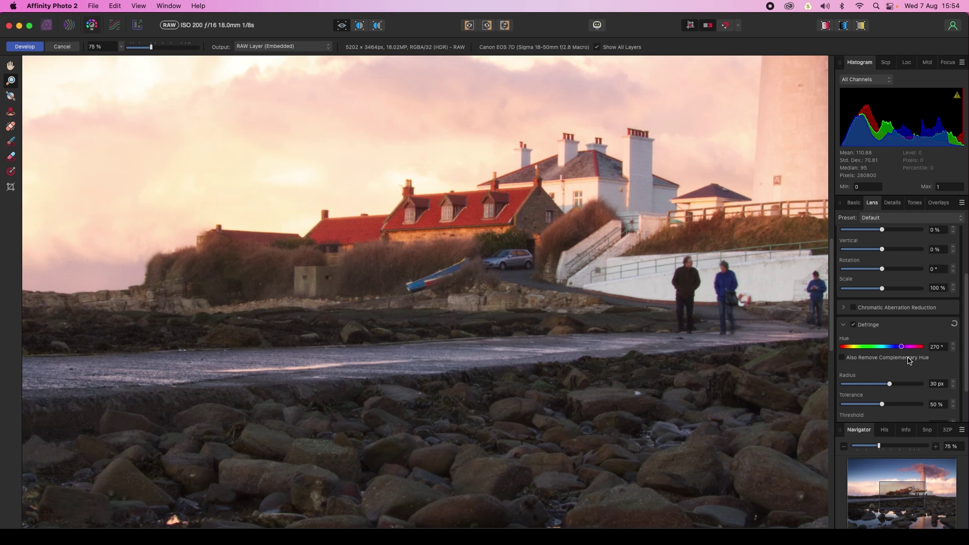
pyautogui.scroll(5, 615, 279)
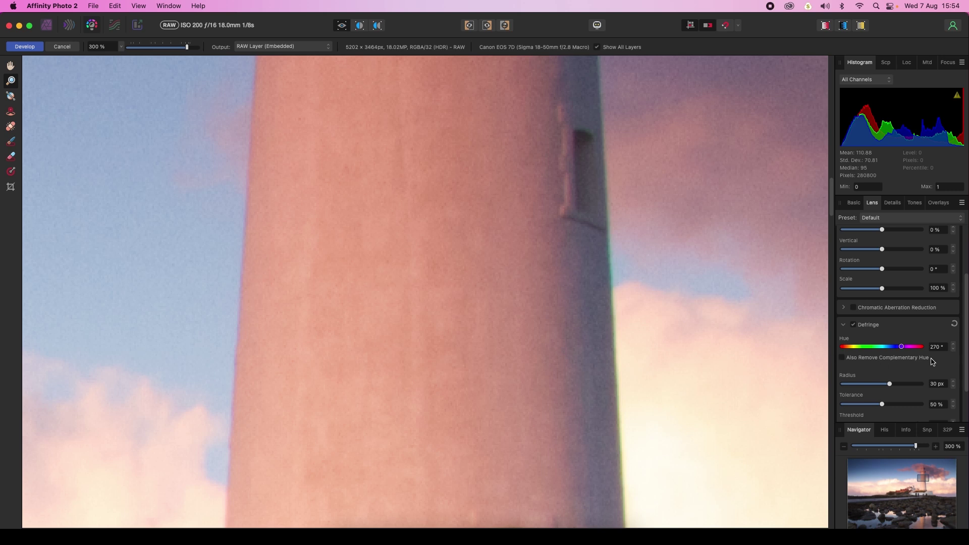
pyautogui.scroll(-3, 959, 350)
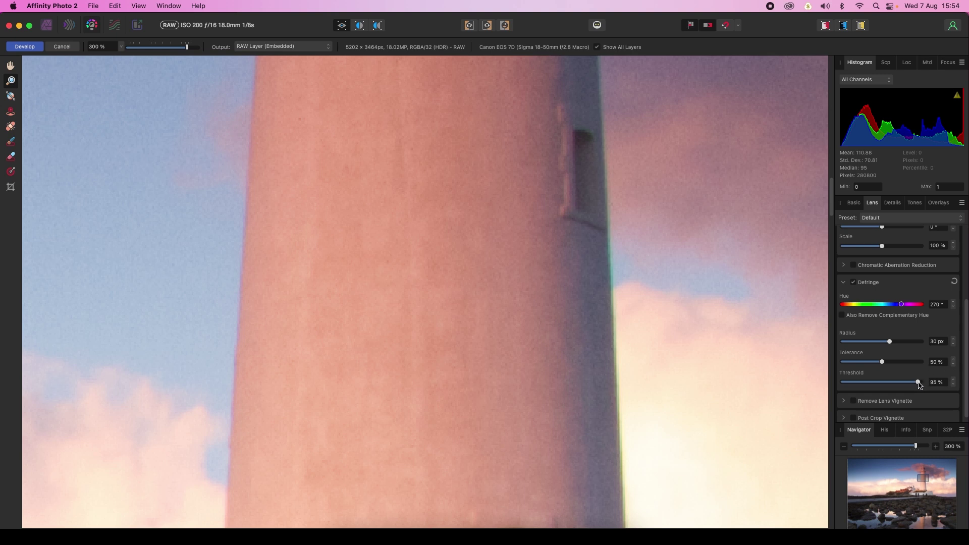
# Step: Lower Defringe threshold to 32%, also remove the complementary hue, and raise tolerance to 97%
pyautogui.moveTo(918, 383); pyautogui.dragTo(874, 384)
pyautogui.moveTo(874, 382); pyautogui.dragTo(867, 382)
pyautogui.click(842, 315)
pyautogui.moveTo(881, 362); pyautogui.dragTo(919, 362)
pyautogui.scroll(15, 557, 177)
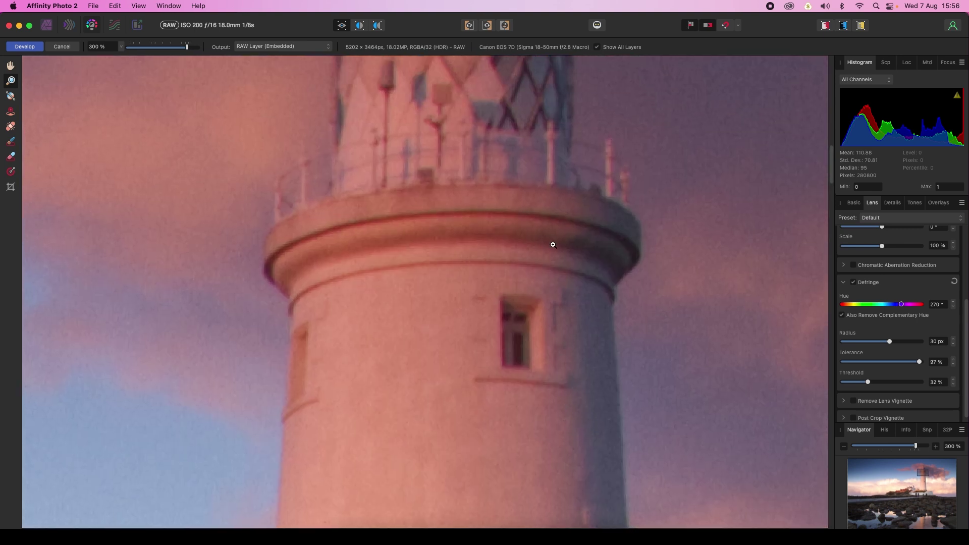
pyautogui.scroll(8, 553, 245)
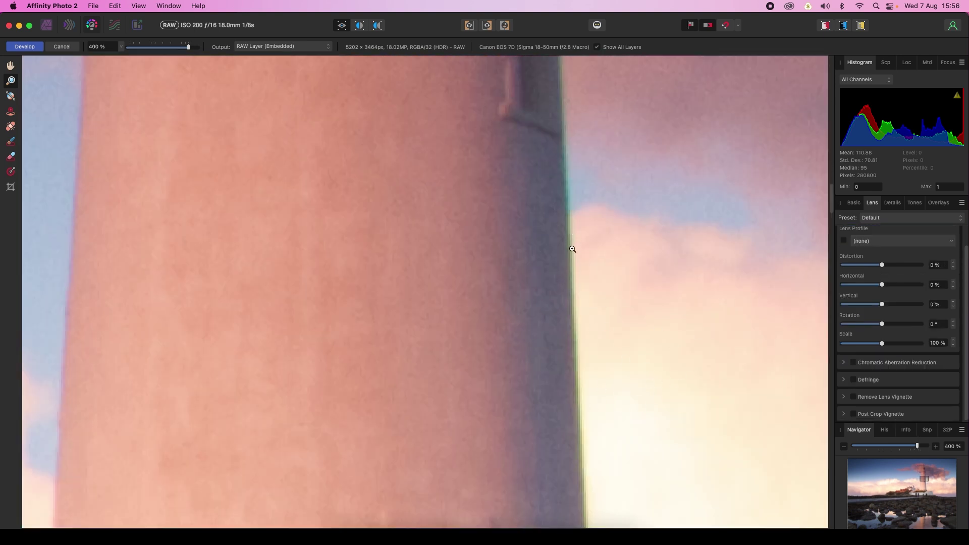
# Step: Turn Defringe back on and raise the Basic exposure to 0.228
pyautogui.click(855, 384)
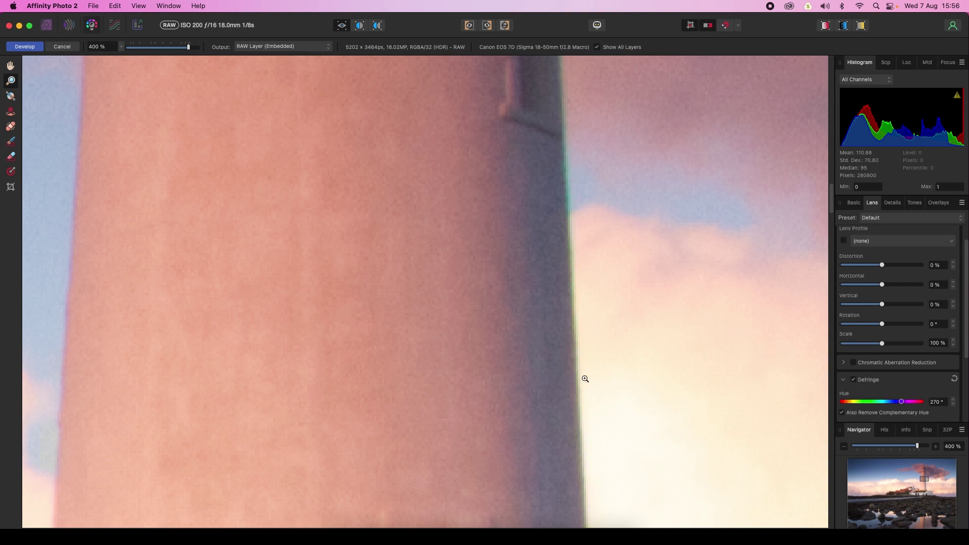
pyautogui.click(852, 207)
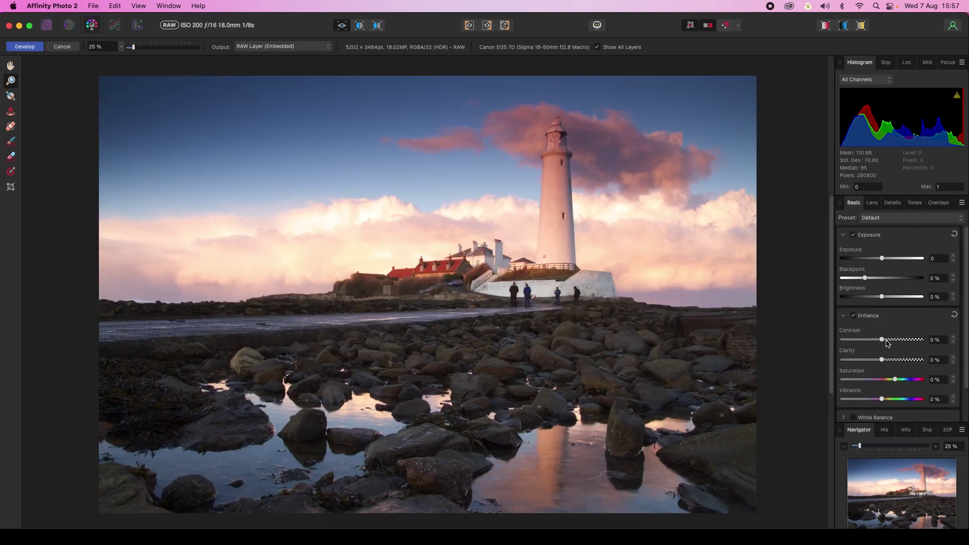
pyautogui.moveTo(882, 259); pyautogui.dragTo(883, 258)
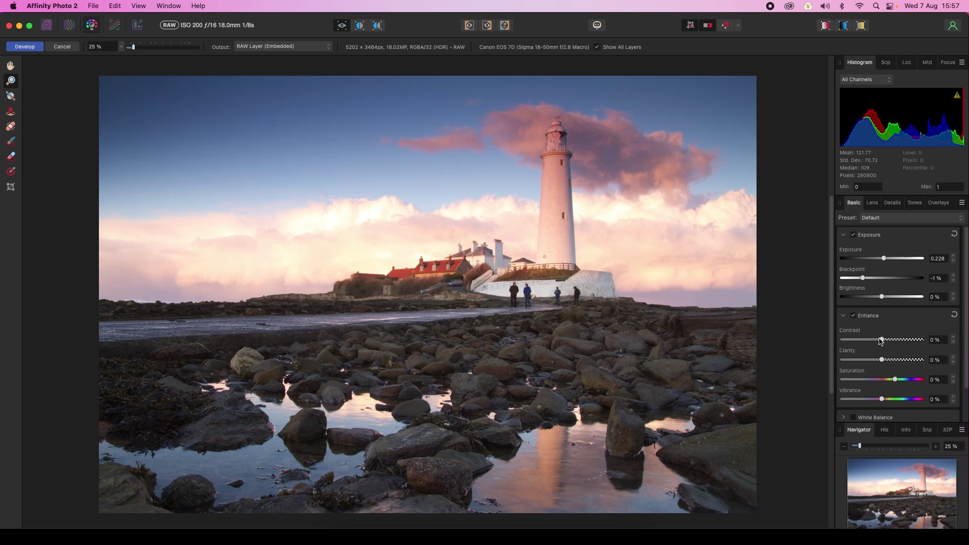
# Step: Set blackpoint -1%, contrast -2%, saturation 7% and vibrance 4%, then develop the RAW photo
pyautogui.click(879, 339)
pyautogui.moveTo(894, 380); pyautogui.dragTo(899, 379)
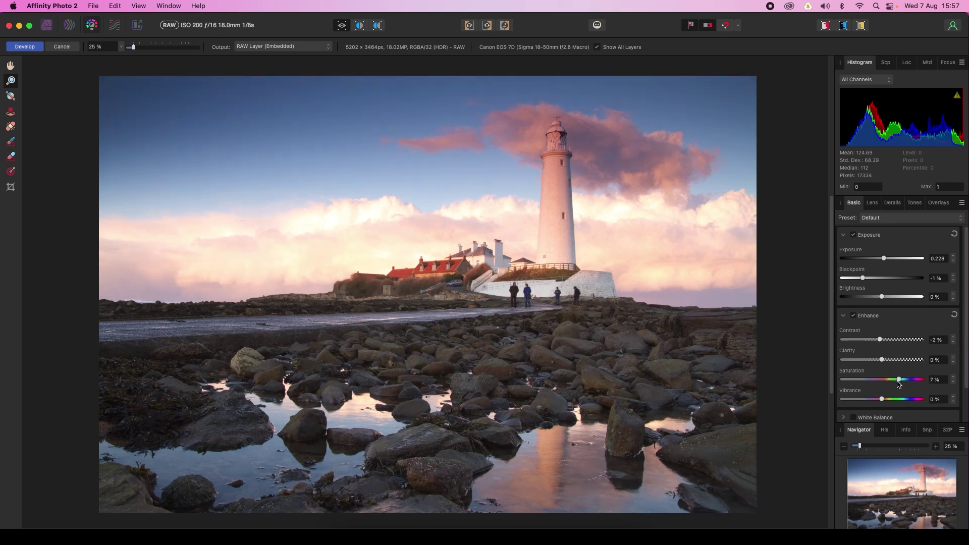
pyautogui.click(885, 399)
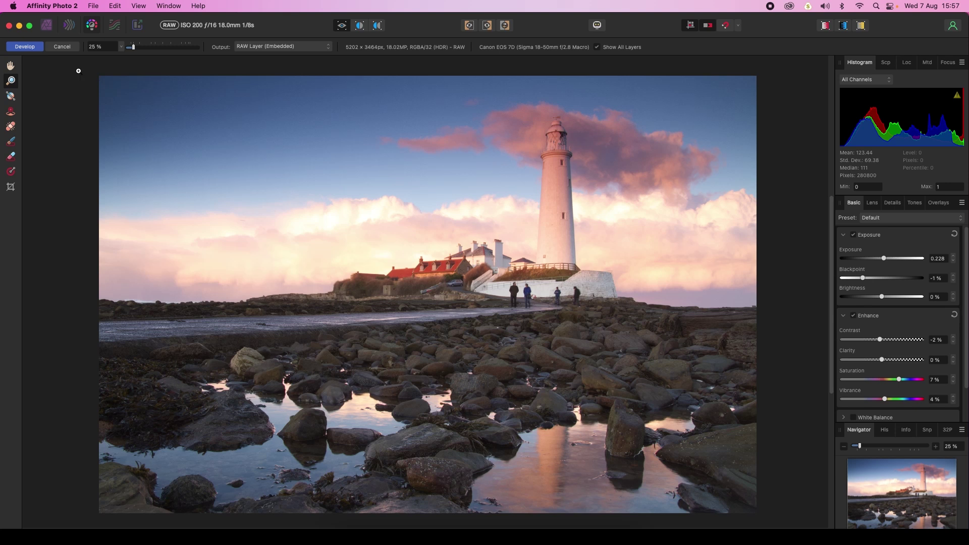
pyautogui.click(24, 47)
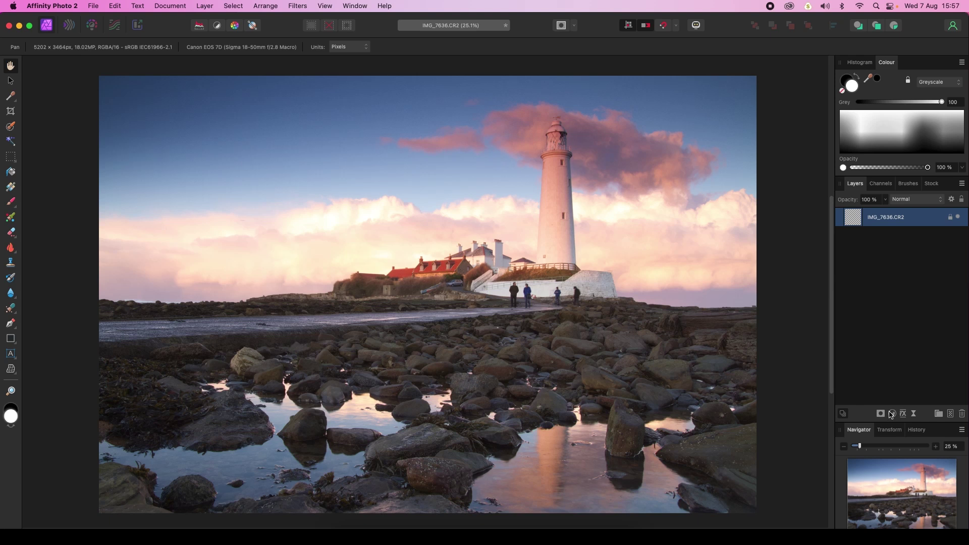
# Step: Add a Curves adjustment layer with shadows pulled slightly down and highlights lifted into a gentle S-curve
pyautogui.click(892, 414)
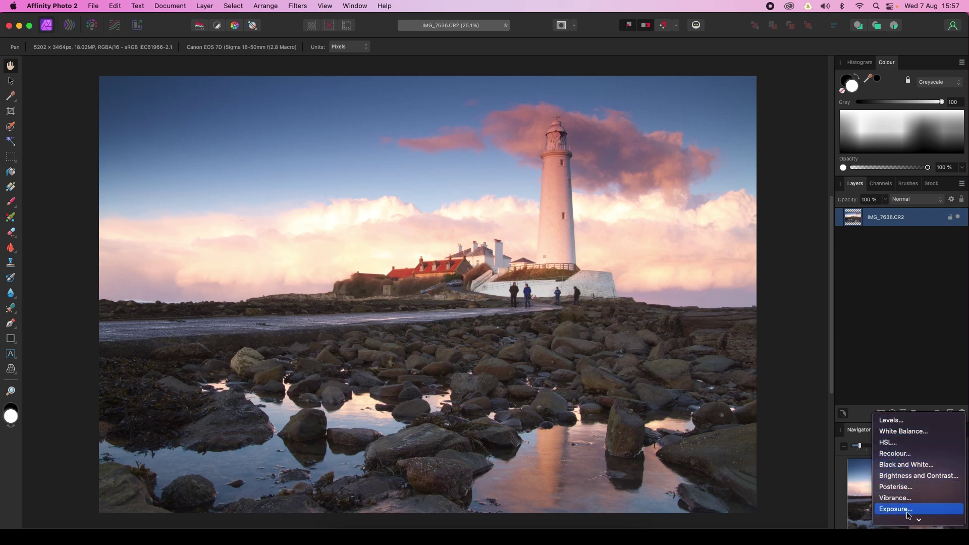
pyautogui.moveTo(908, 517)
pyautogui.click(895, 463)
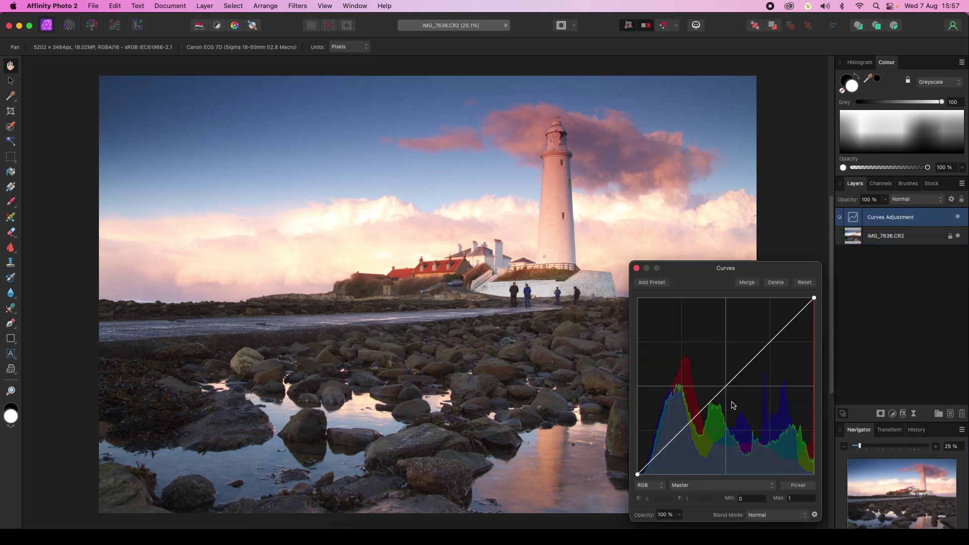
pyautogui.moveTo(685, 428); pyautogui.dragTo(688, 429)
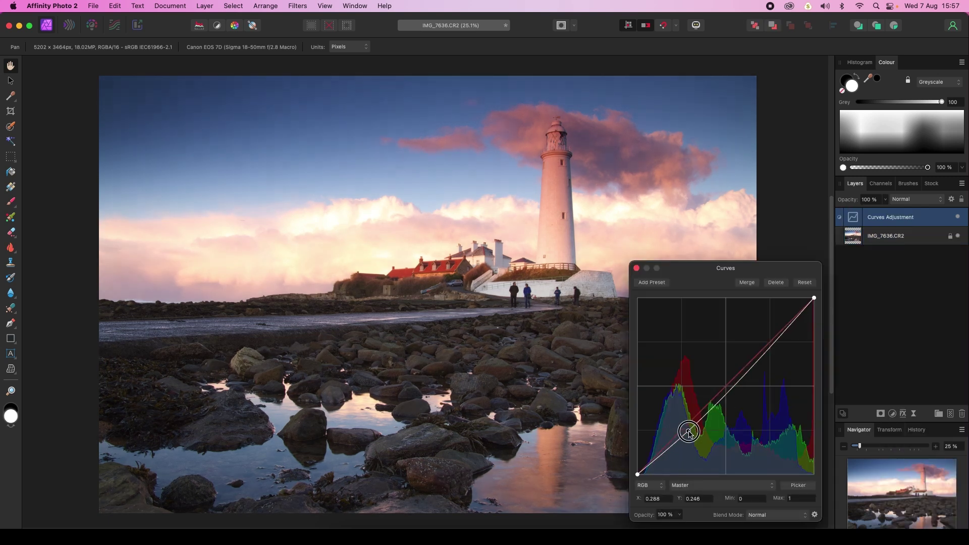
pyautogui.moveTo(772, 346); pyautogui.dragTo(766, 341)
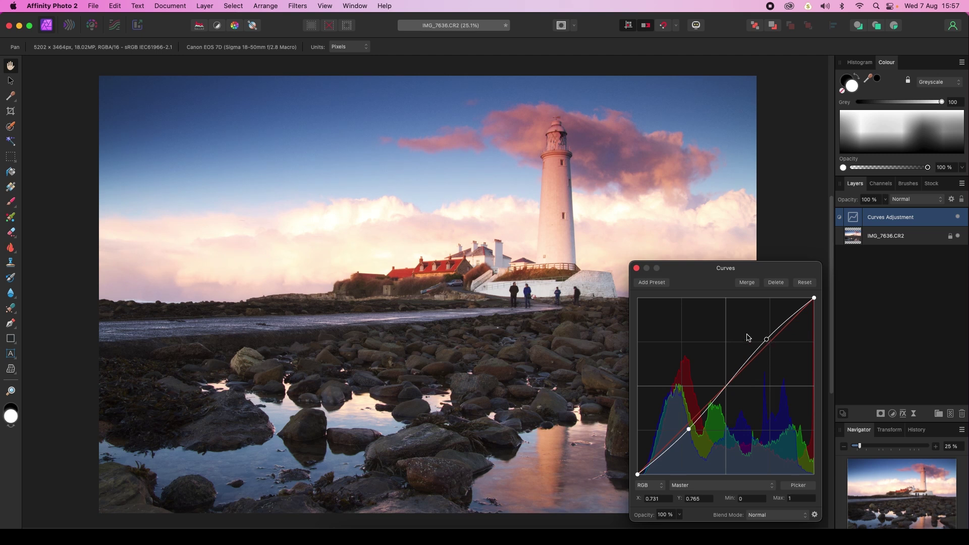
pyautogui.click(636, 268)
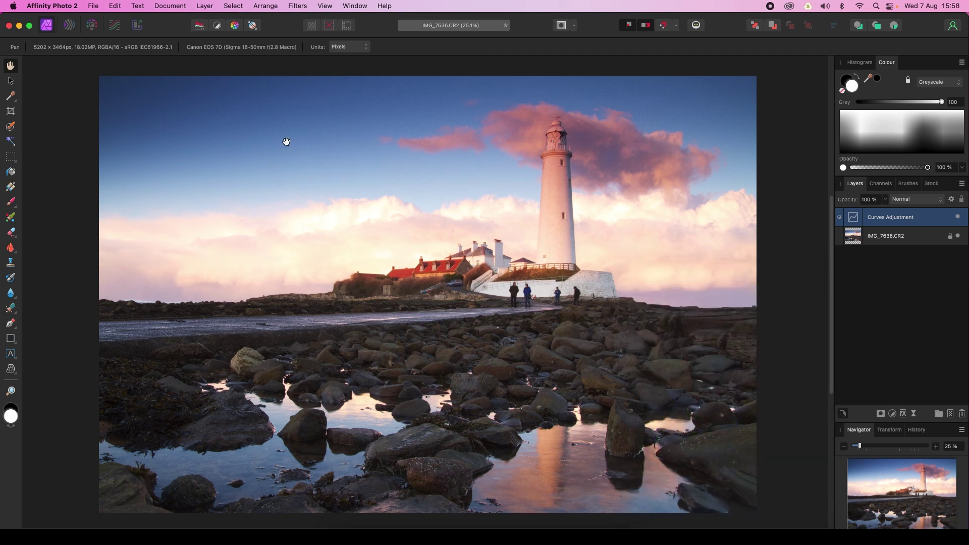
# Step: Open File > Export and bring up the export file format list
pyautogui.click(94, 7)
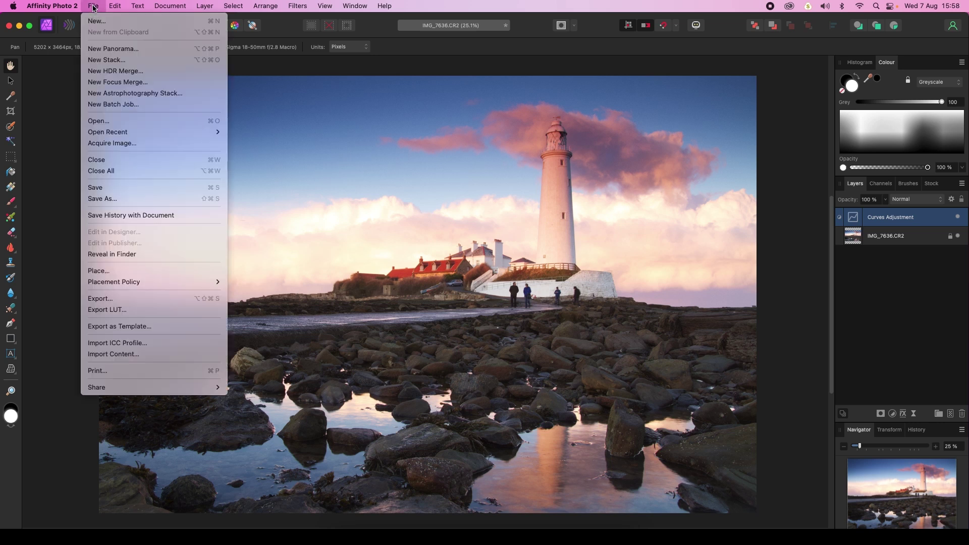
pyautogui.click(95, 301)
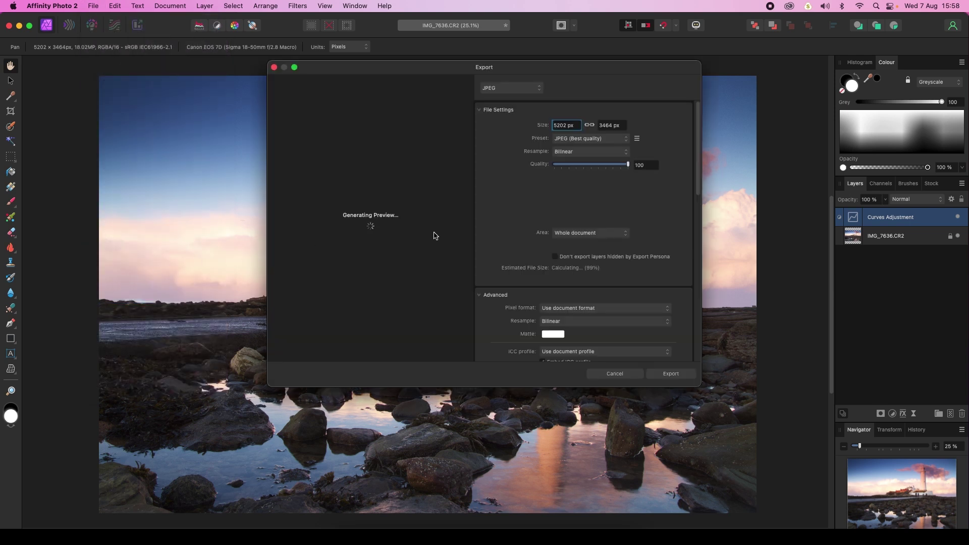
pyautogui.click(503, 88)
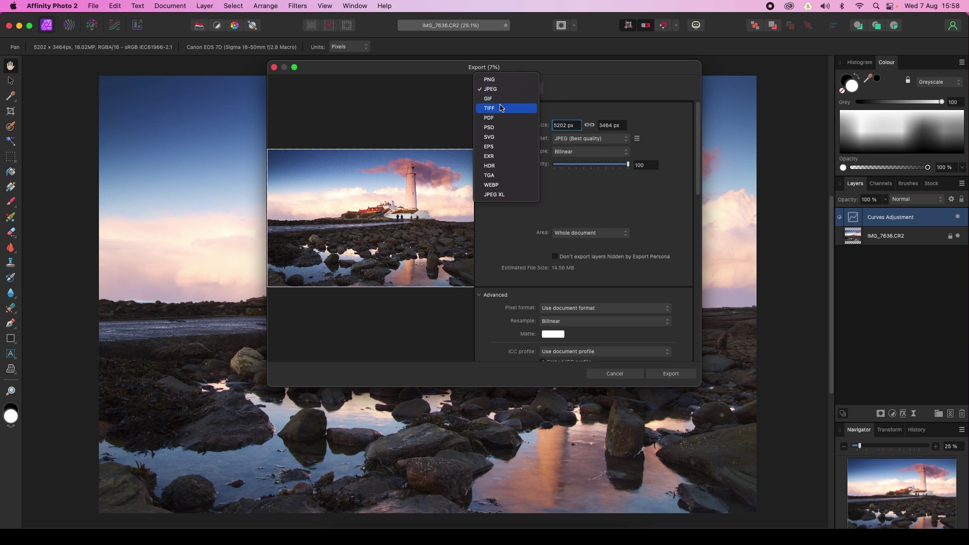